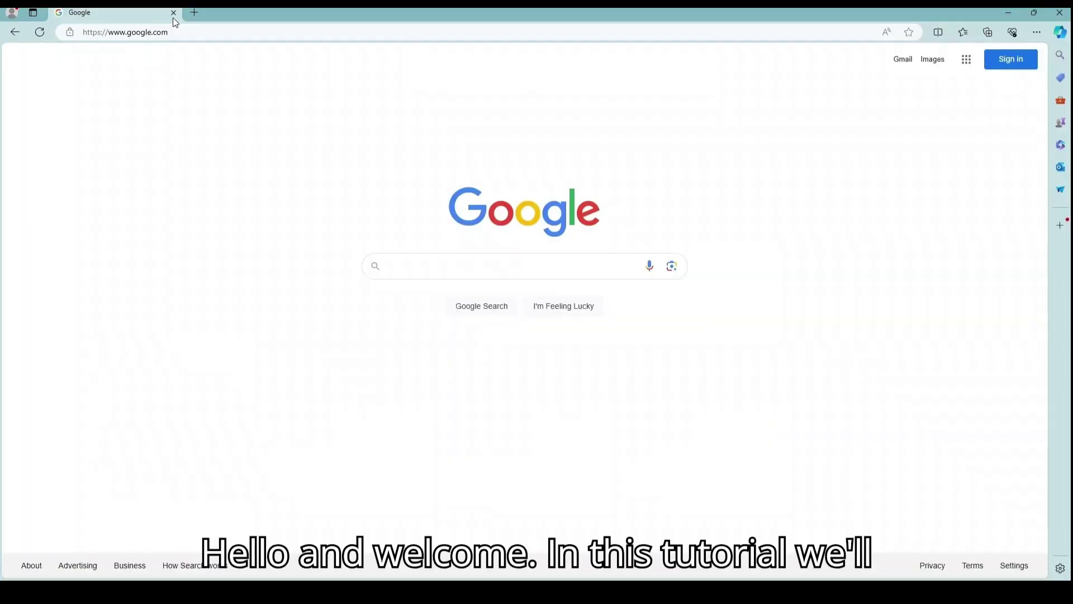
Step: Search Google for 'illyvoip' and open the ILLYVOIP.com result
type("i")
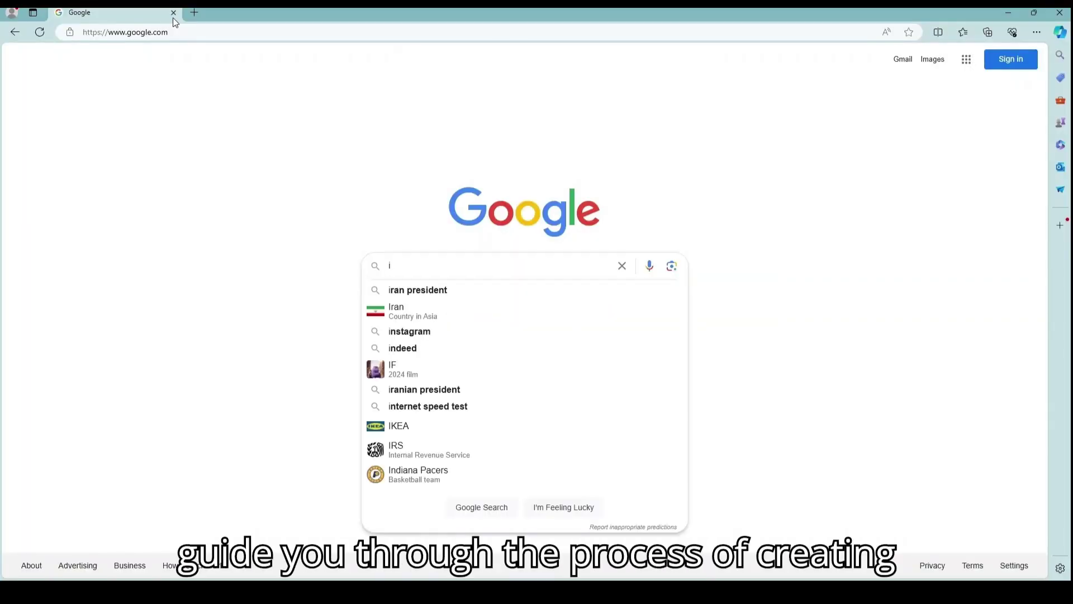
type("llyvoip")
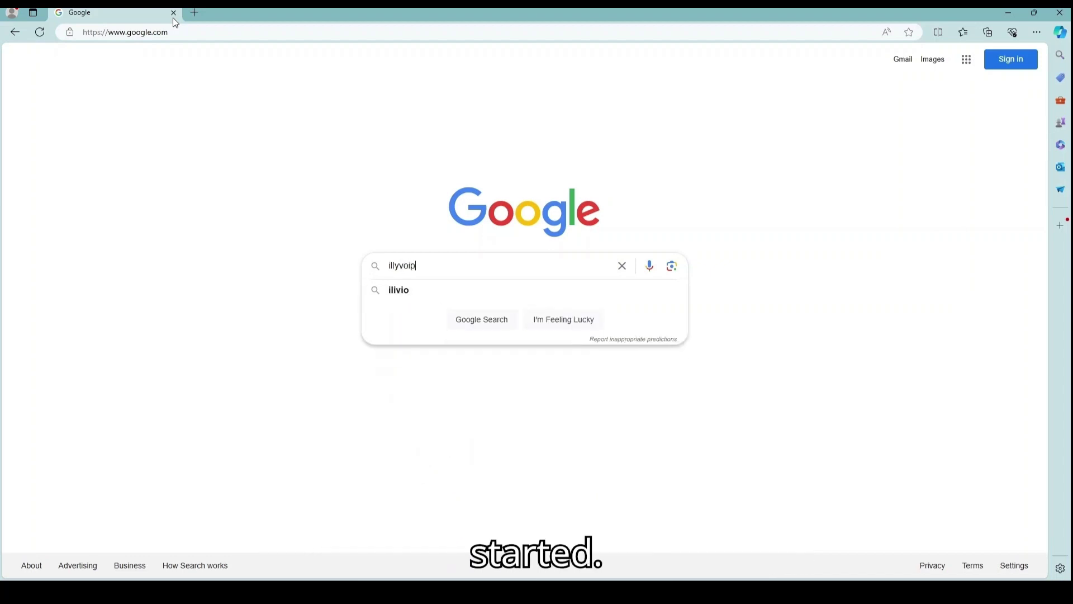
key("Return")
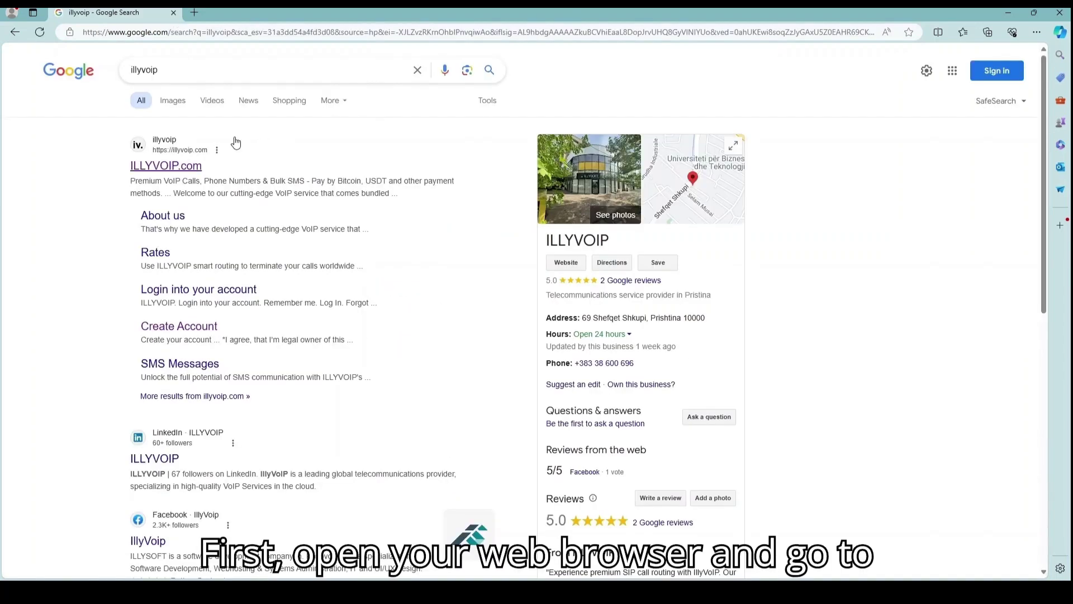
left_click(178, 170)
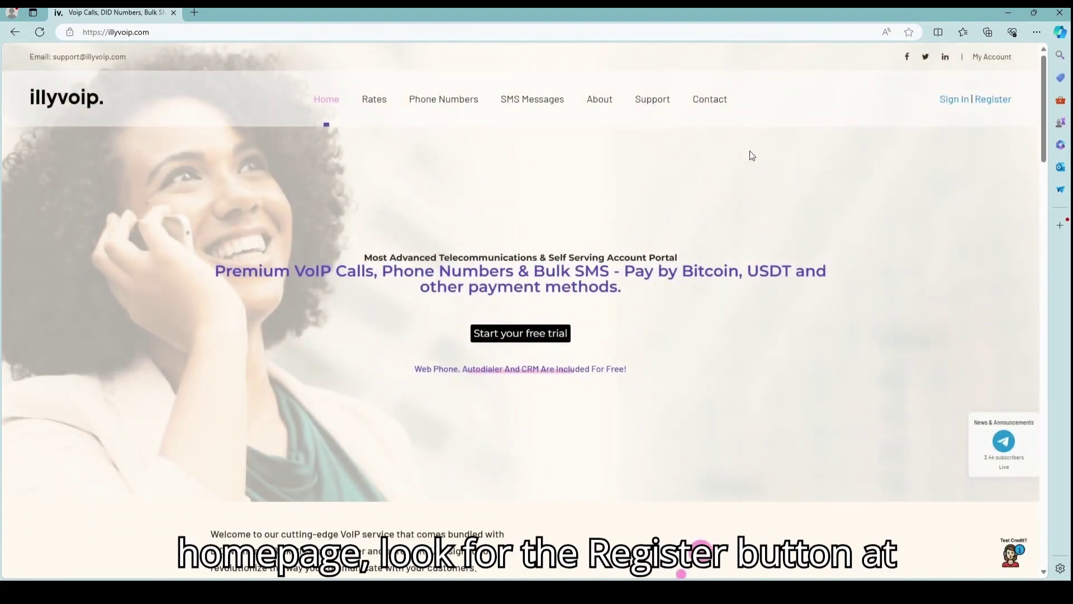
Step: Start registration and enter name illyvoip, company IllyVoip, a phone number and country Albania
left_click(993, 105)
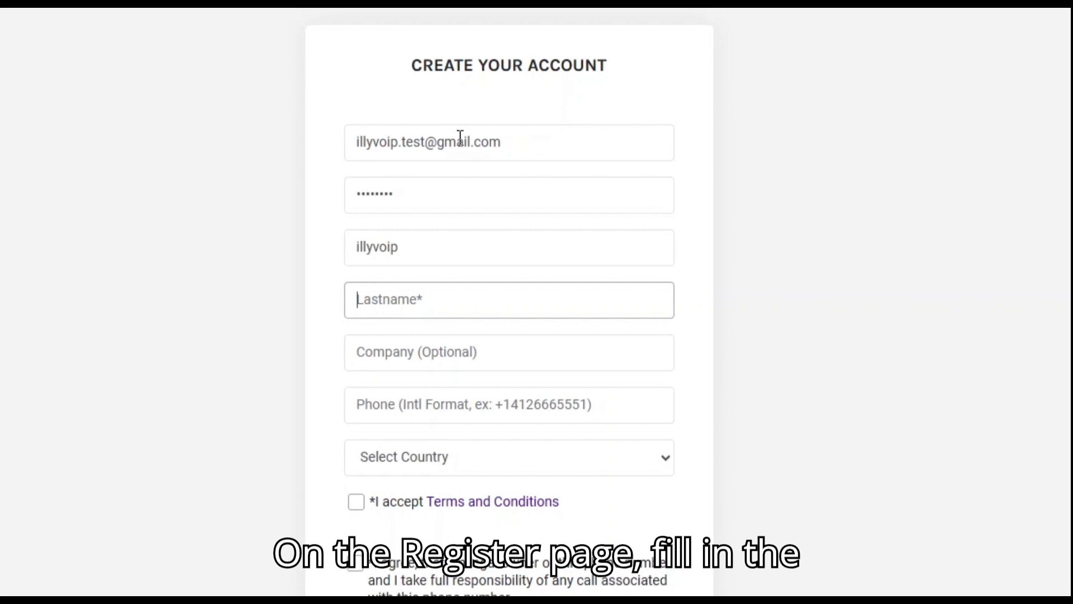
type("illyvoip")
key("Tab")
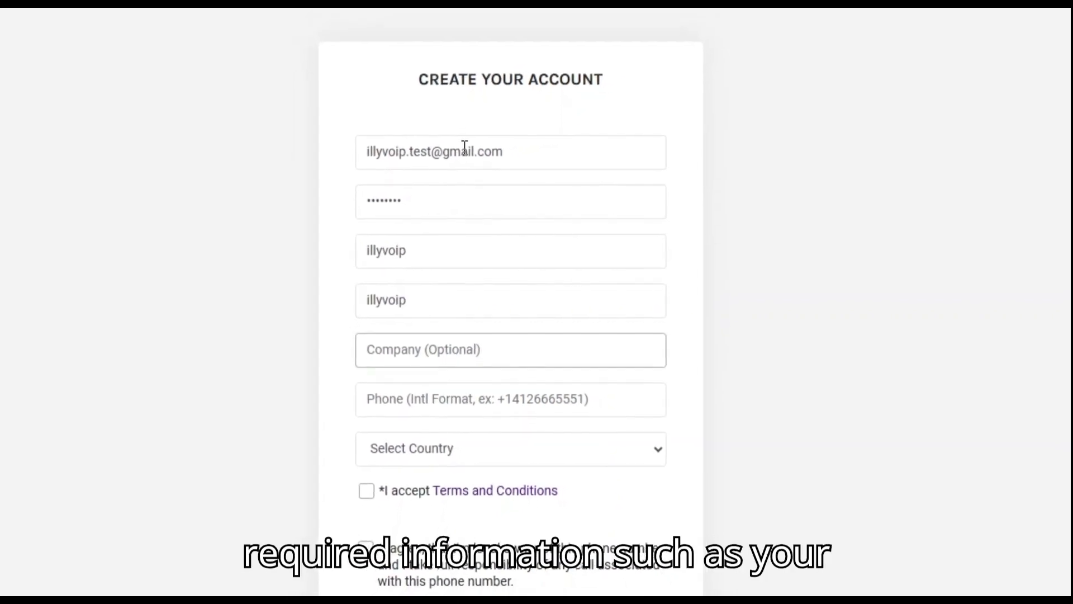
type("IllyVoip")
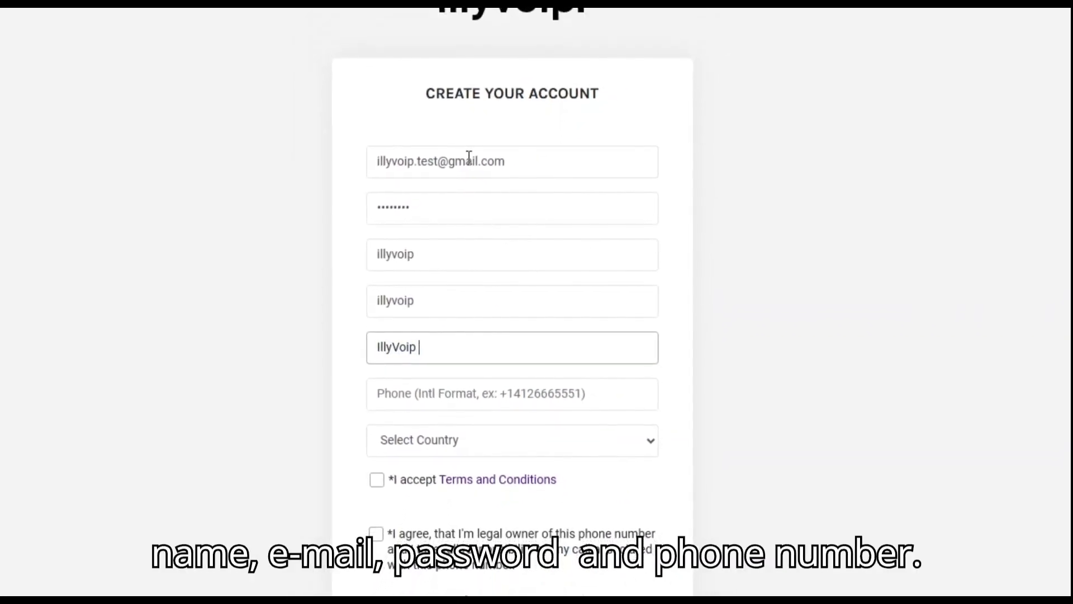
key("Tab")
type("041111111")
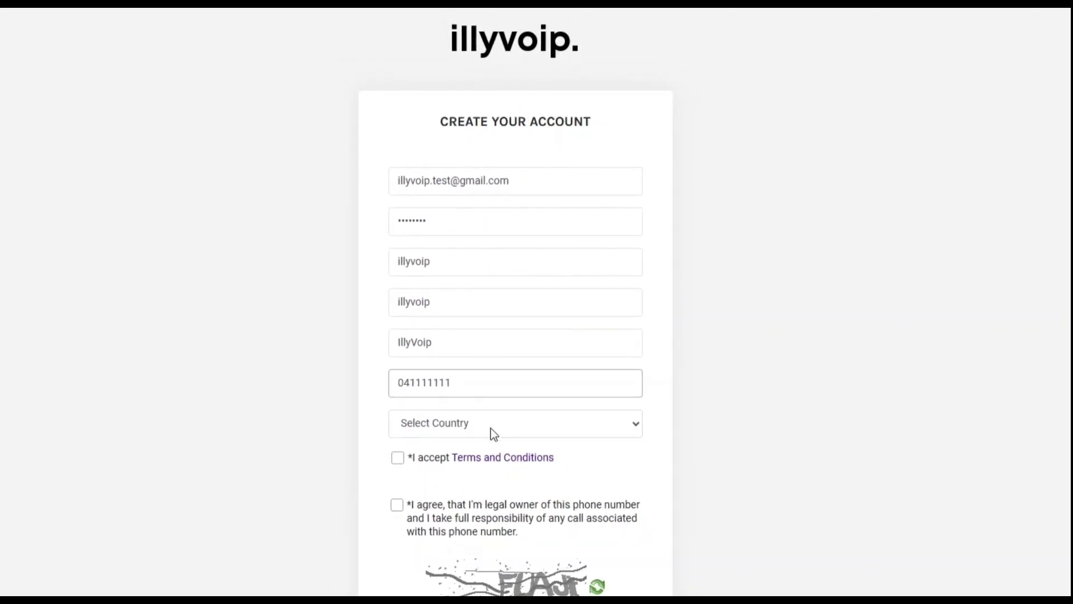
key("Tab")
key("Down")
Step: Accept the terms and phone-ownership agreements and enter the captcha text
left_click(402, 451)
left_click(402, 497)
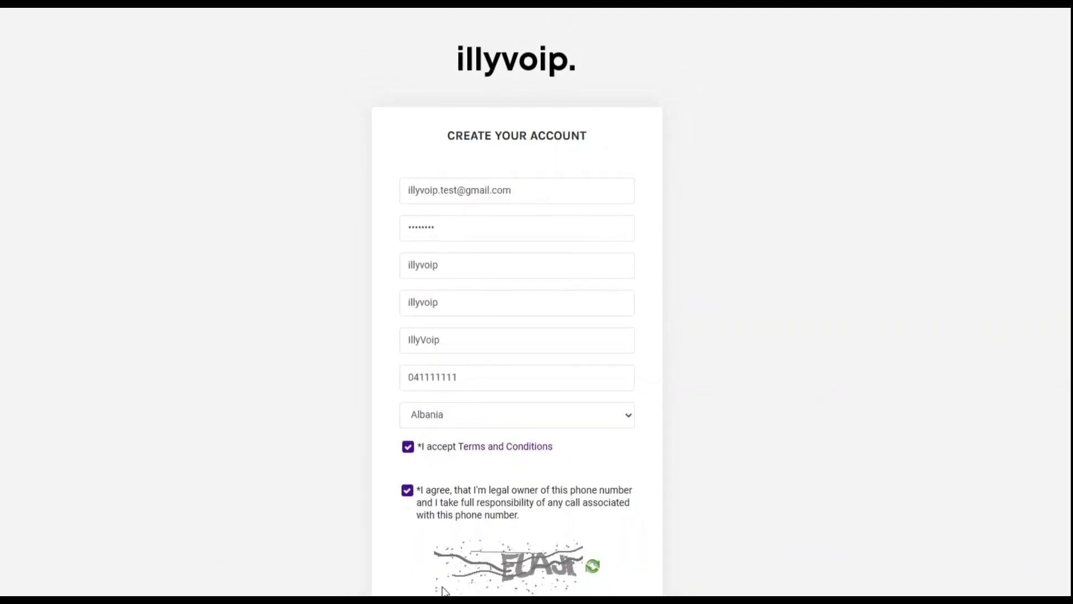
left_click(492, 597)
type("euaj")
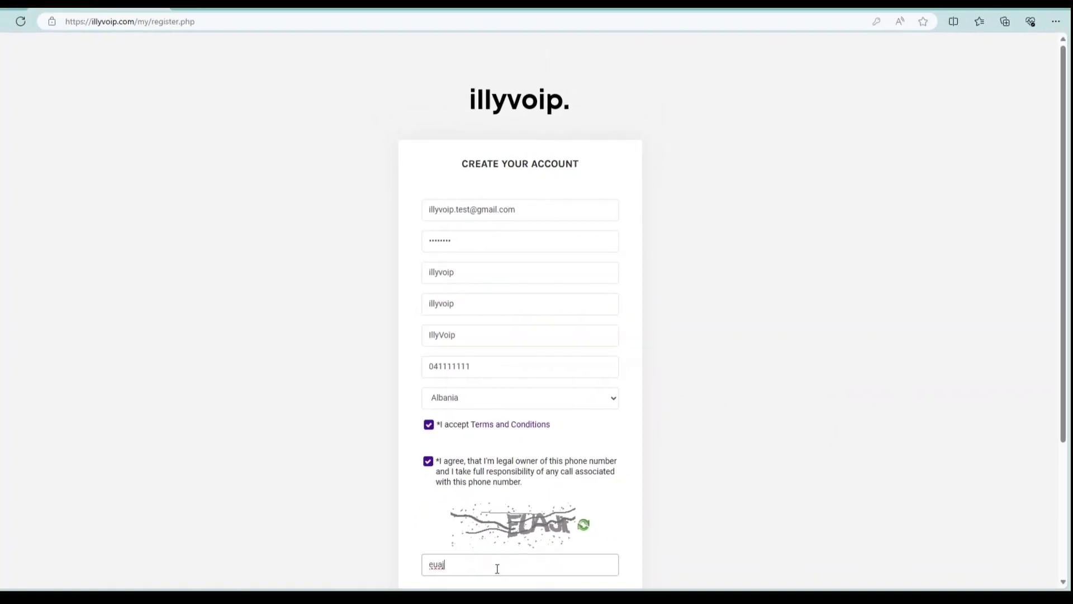
type("t")
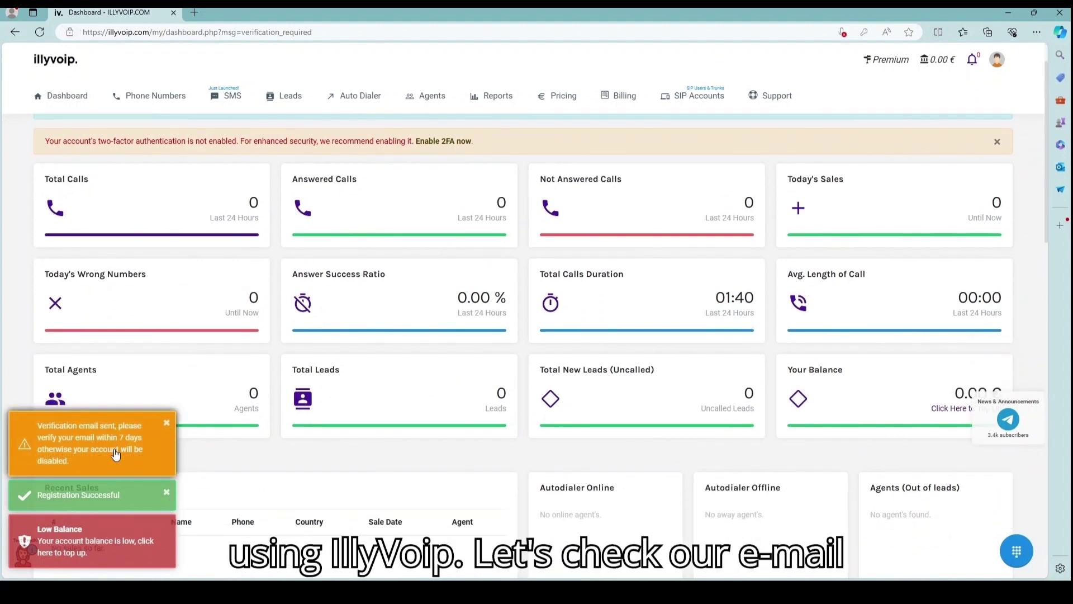
Step: Sign in to Gmail with the mailbox's e-mail and password, then verify via the ILLYVOIP welcome email
left_click(194, 12)
type("gmail.")
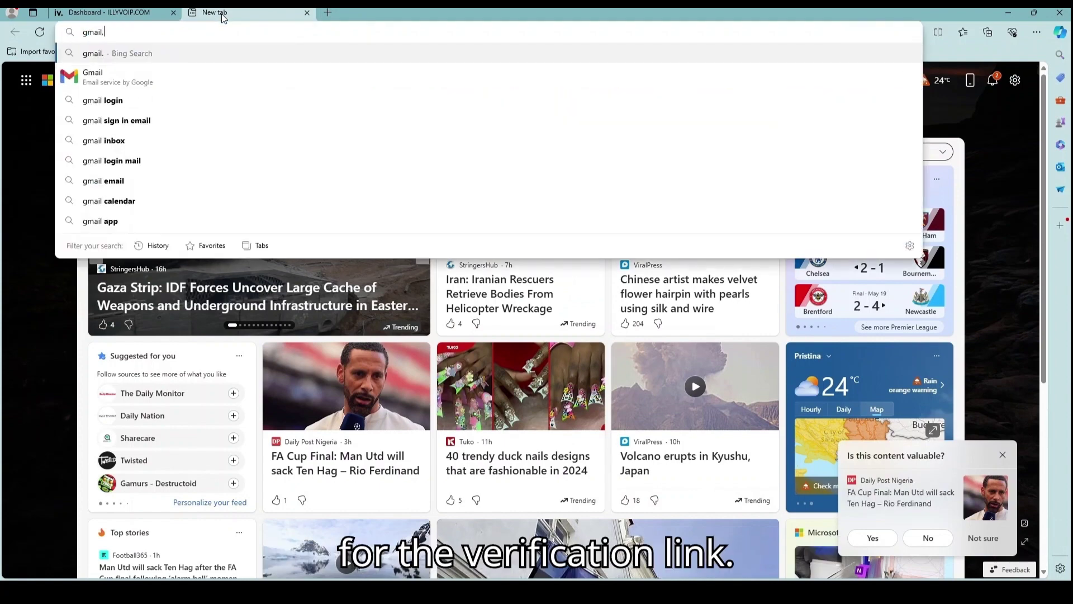
type("com")
key("Return")
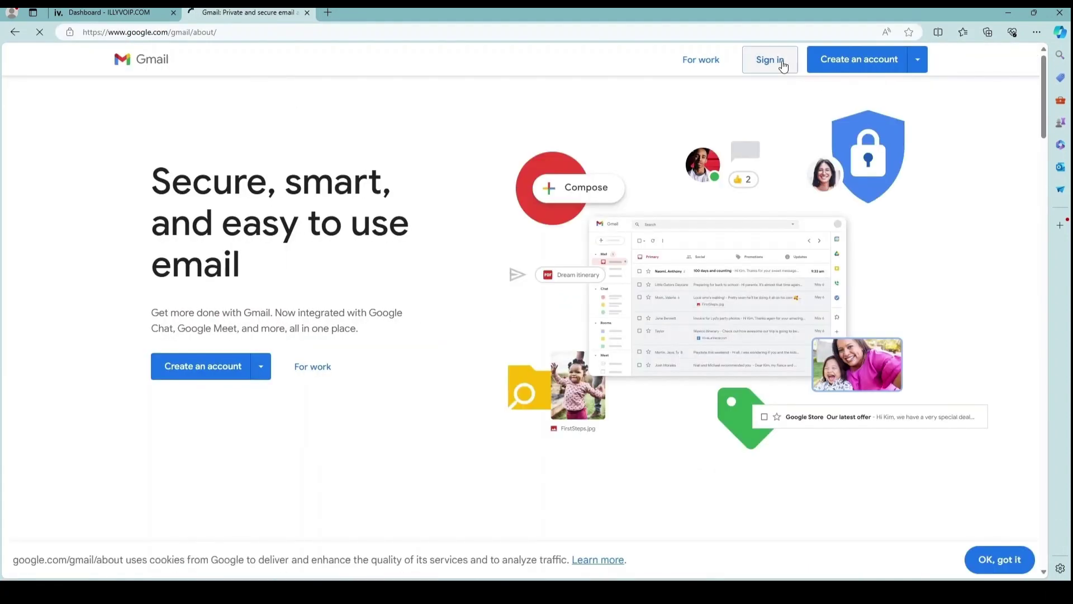
left_click(770, 60)
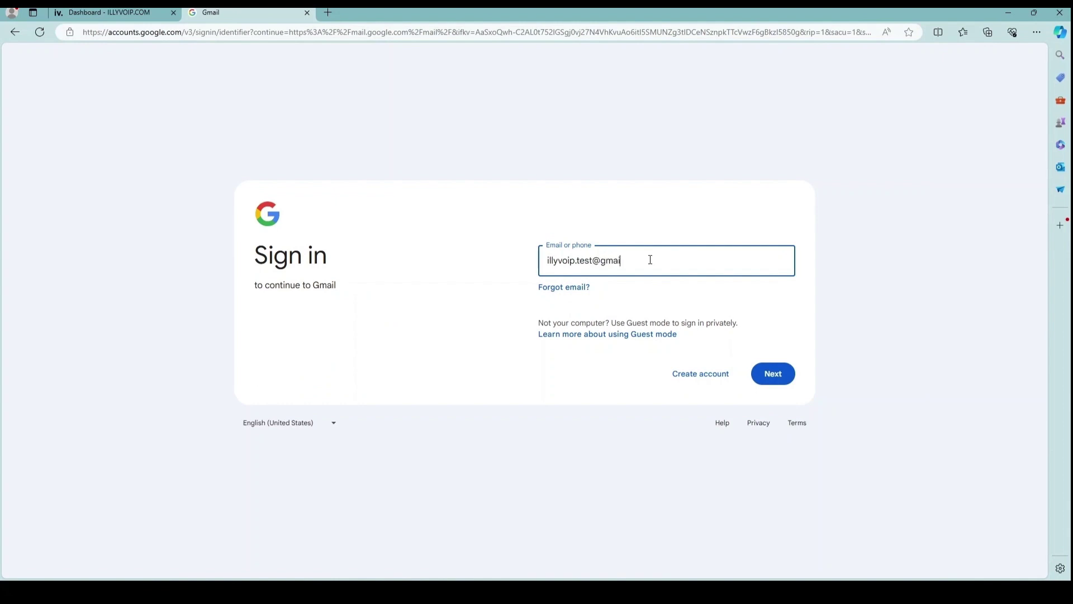
key("Return")
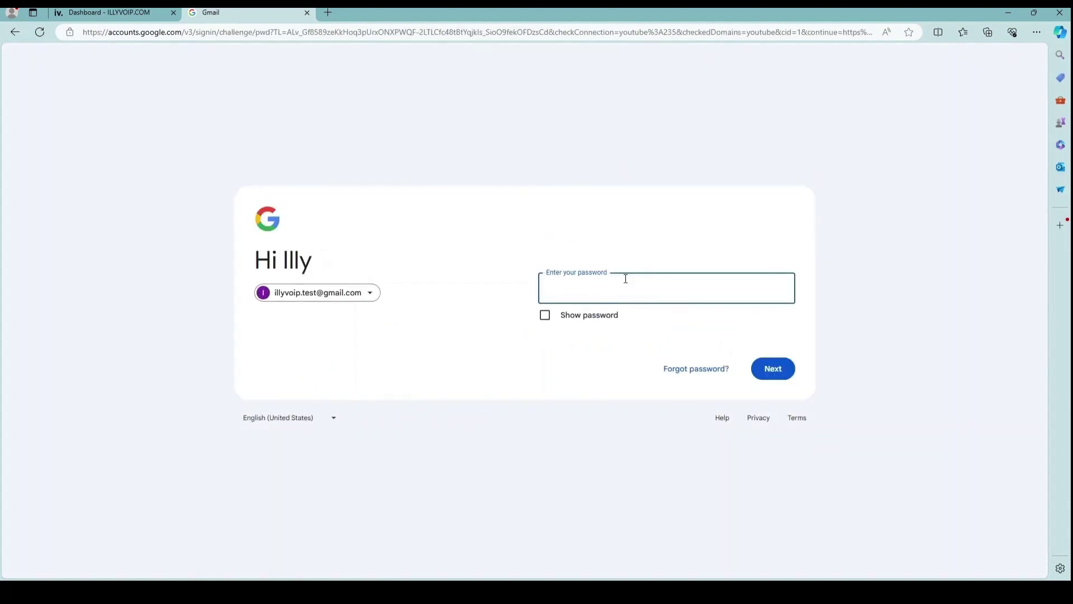
type("••")
key("Return")
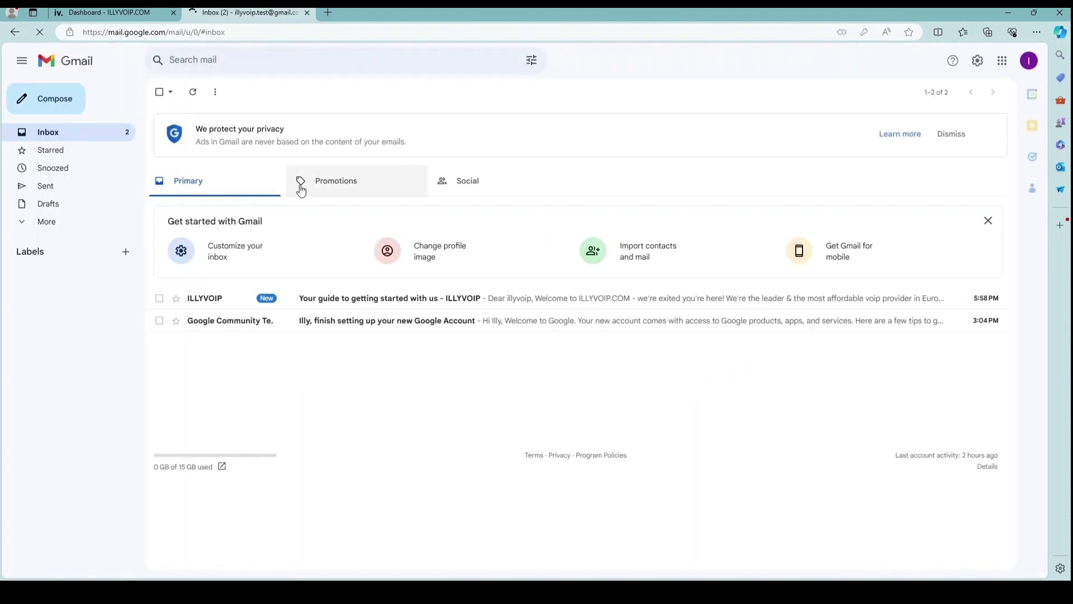
left_click(366, 298)
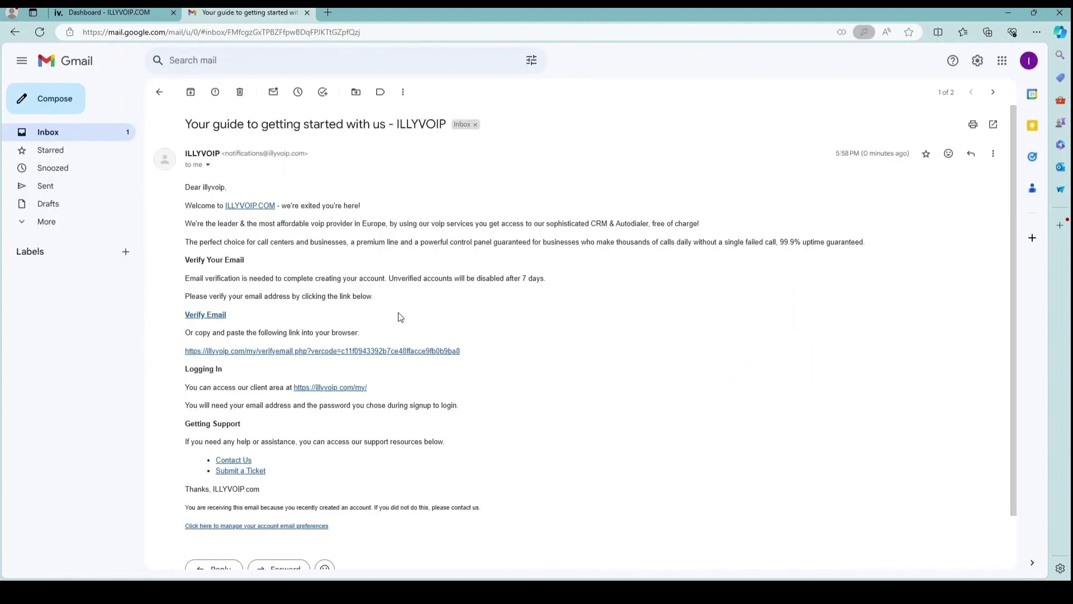
left_click(208, 315)
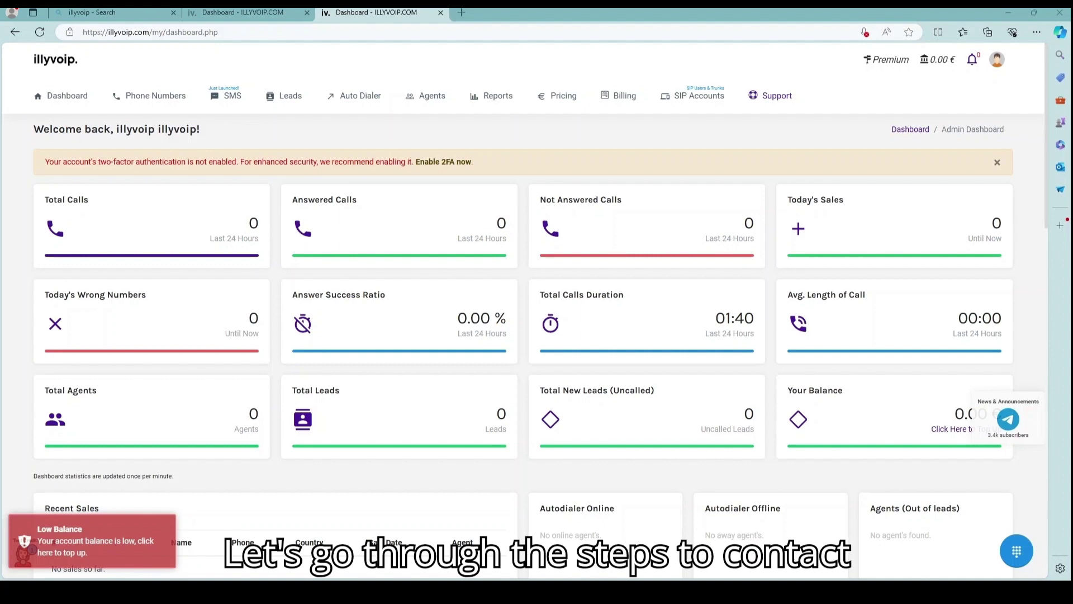
Step: Start a new support ticket with the subject 'Request for test credit'
left_click(775, 105)
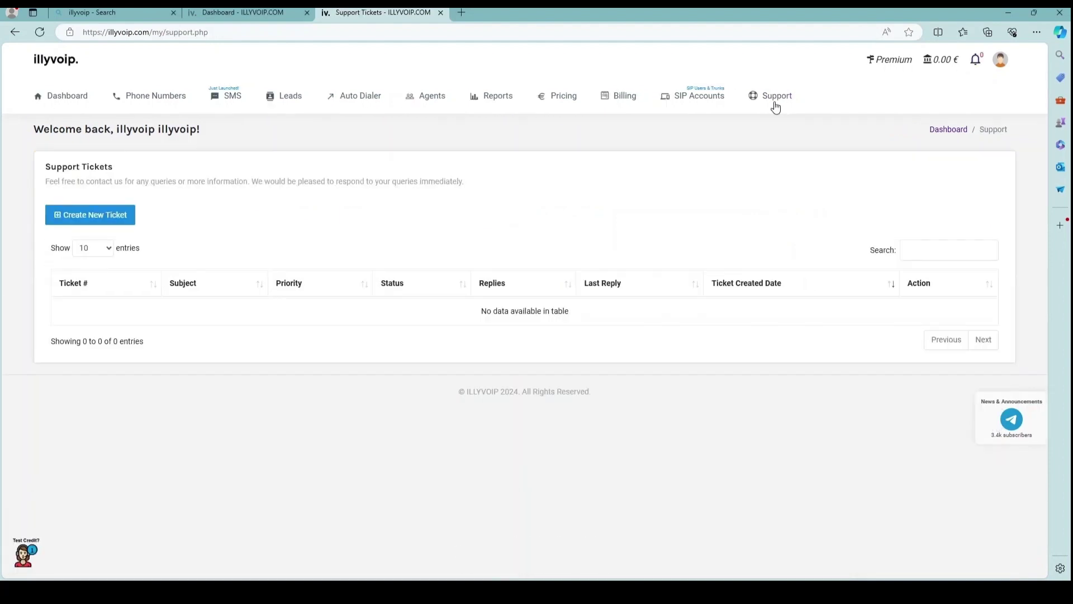
left_click(89, 216)
left_click(431, 131)
type("Request for test credit")
Step: Write a message requesting free test credit, signed 'Thank You / illyvoip TEST', and submit it
left_click(434, 198)
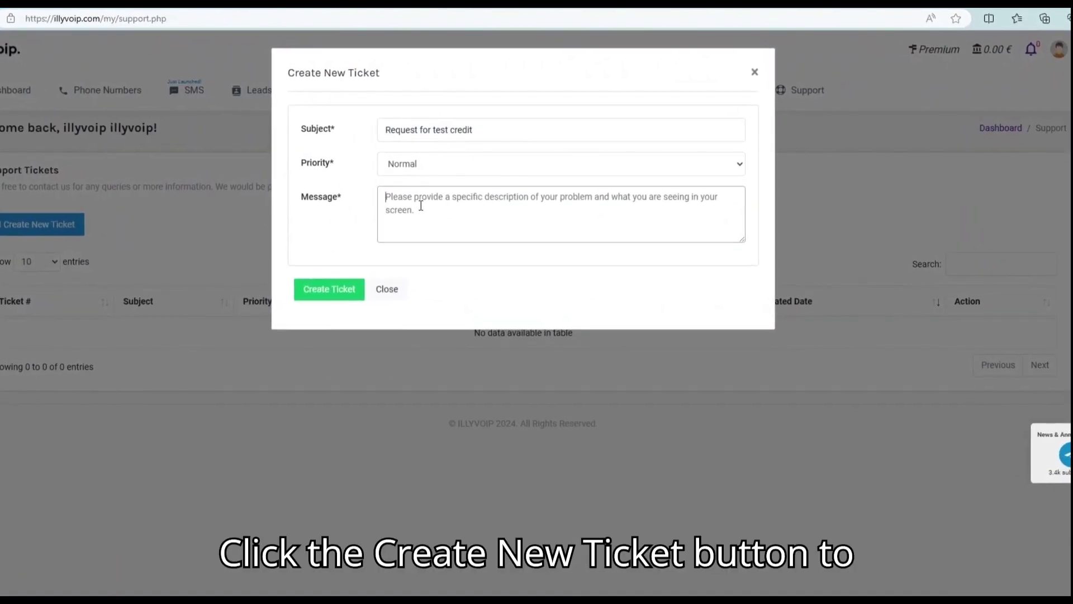
type("Hello Support Team ,")
key("Return")
type("I would like to request free test credit for my account . ")
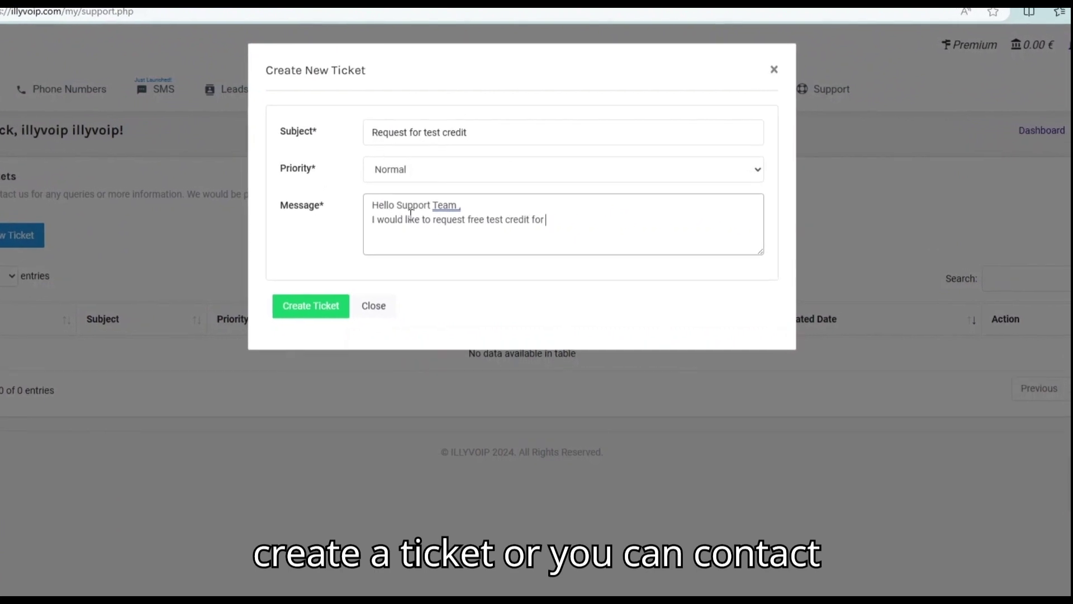
type("I am interesed in testing the Illyvoip service befo")
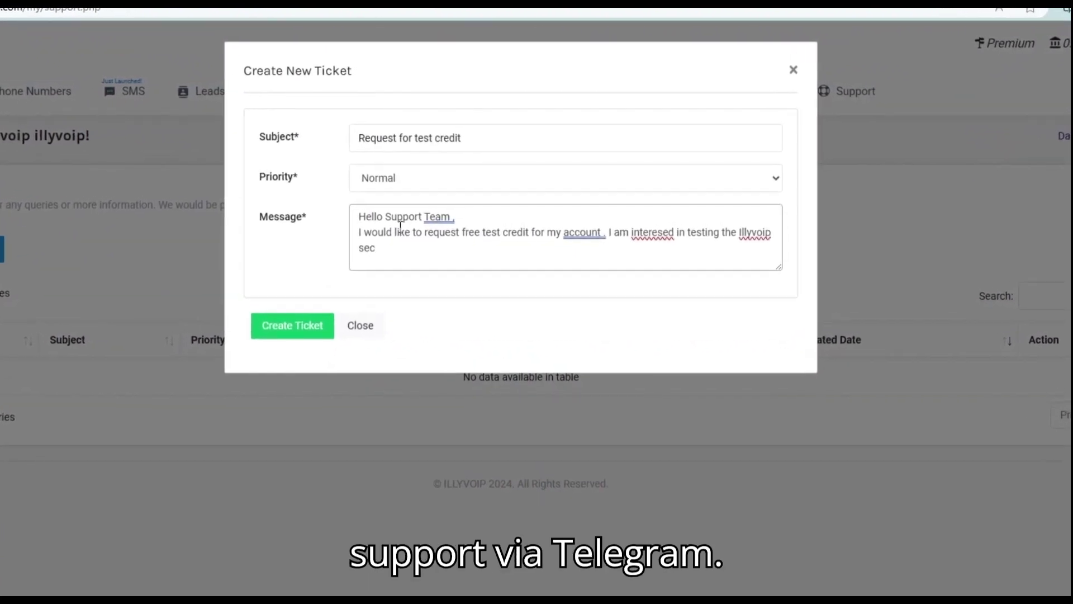
type("re making a purchase.")
key("Return")
type("Thank You")
key("Return")
type("illyvoip TEST")
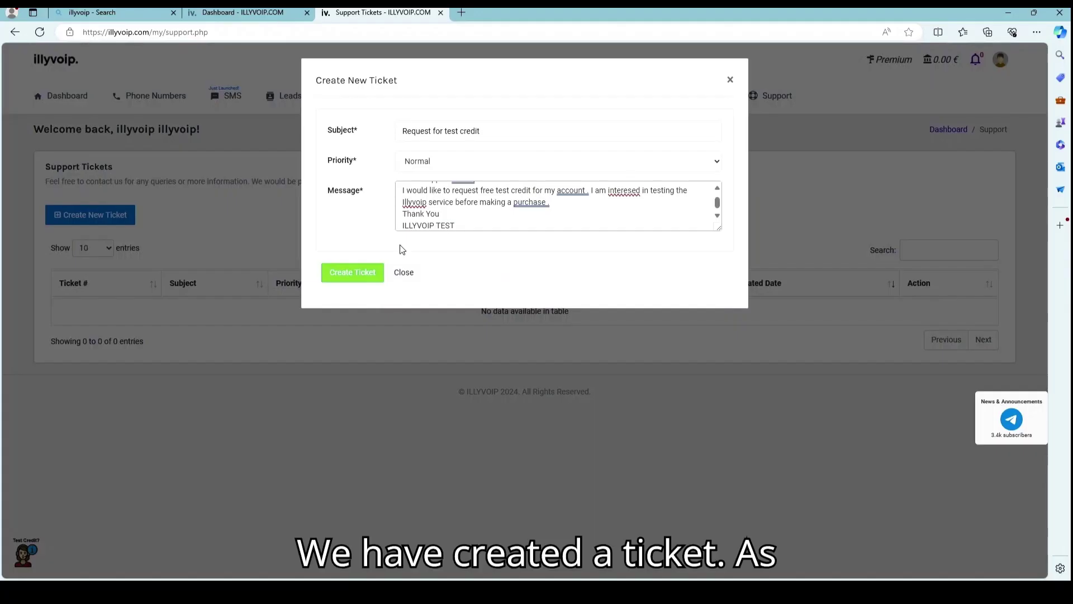
left_click(287, 331)
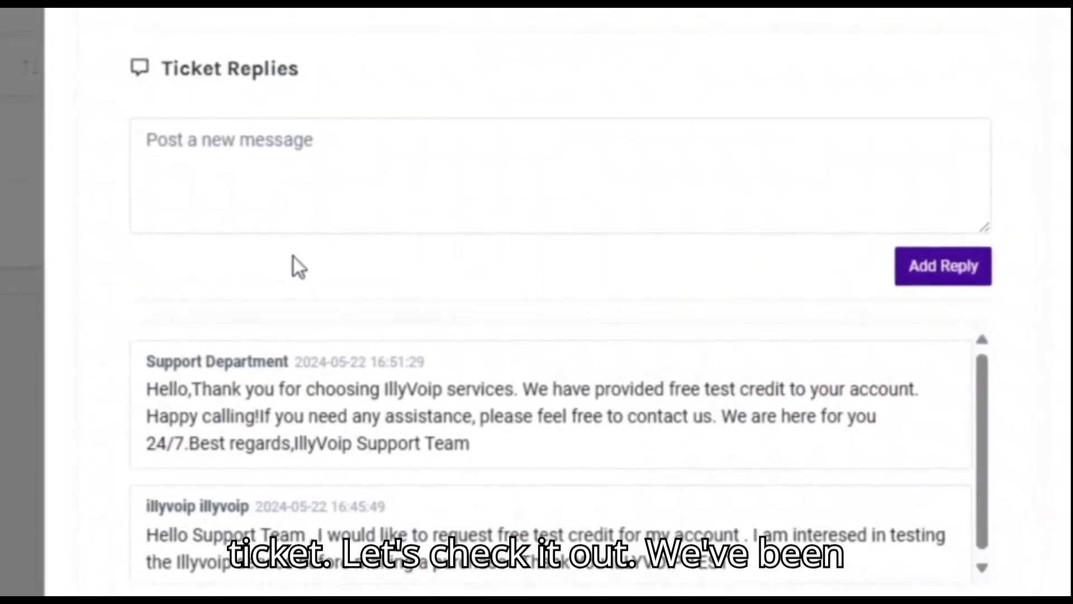
Step: Post the reply 'thank you' on the test-credit ticket
left_click(306, 206)
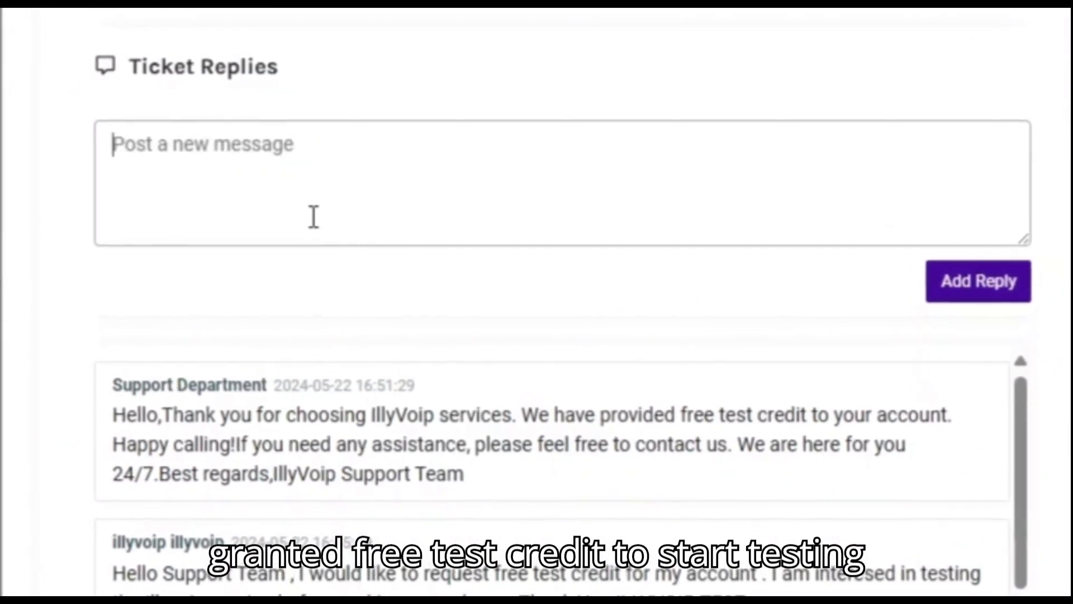
type("thank you")
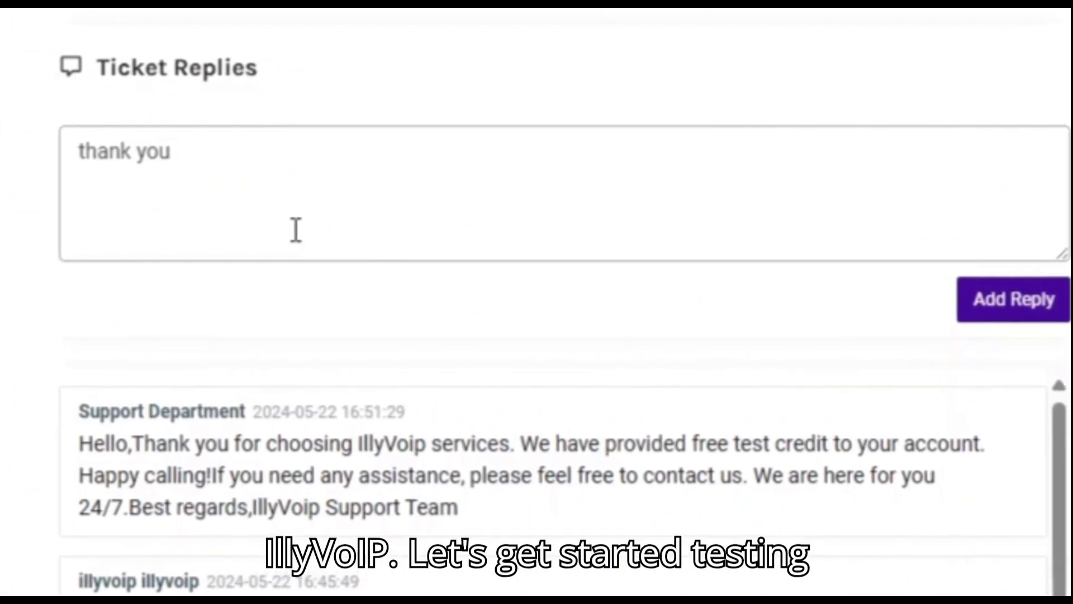
left_click(1041, 314)
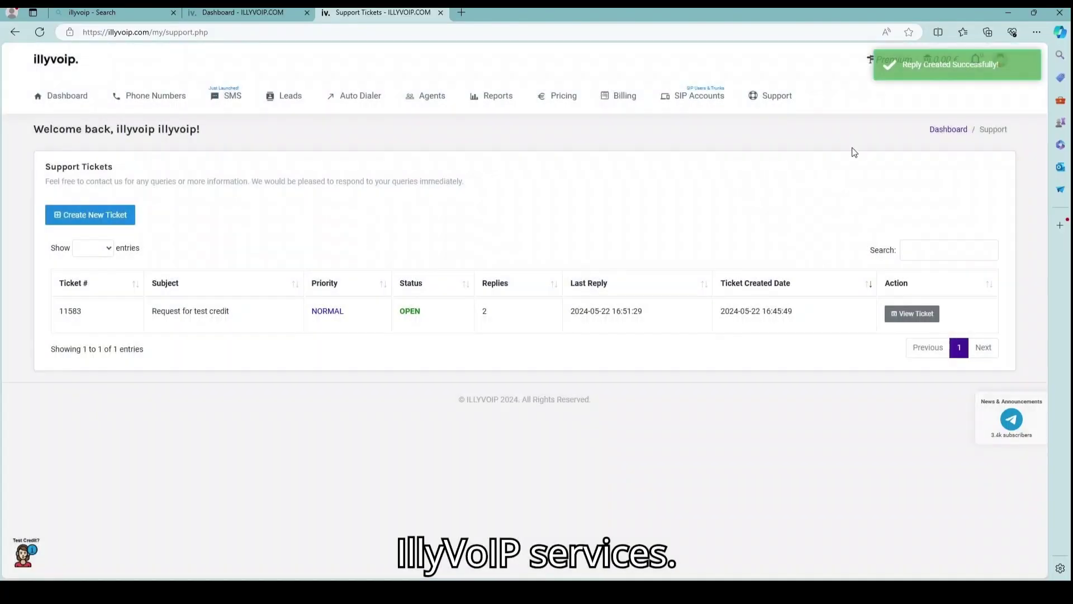
Step: Open My Caller Number settings, check the caller number, and tick the legal-ownership agreement
left_click(59, 100)
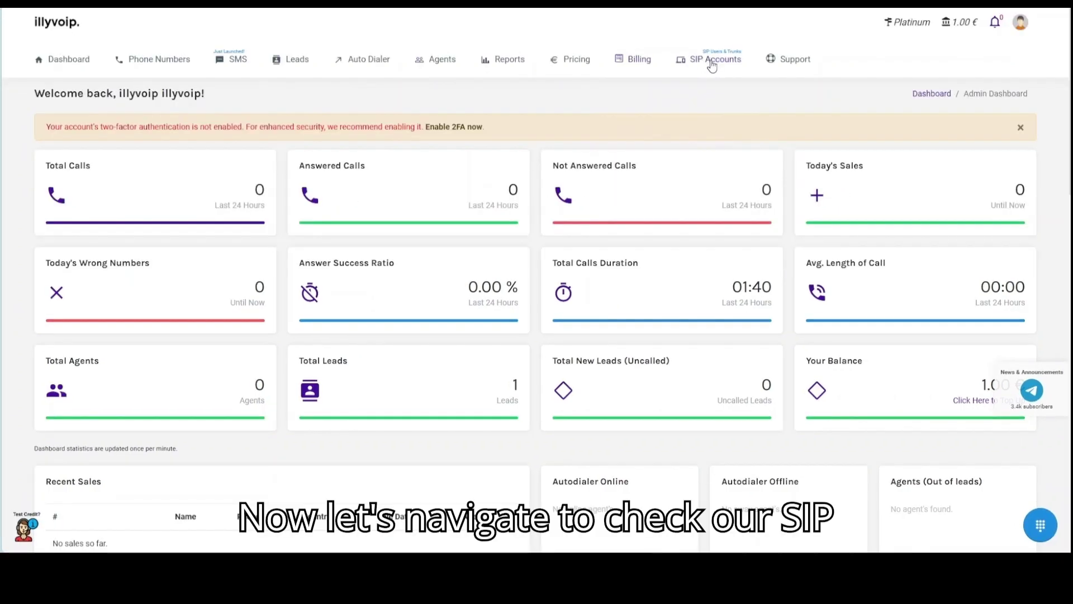
left_click(712, 60)
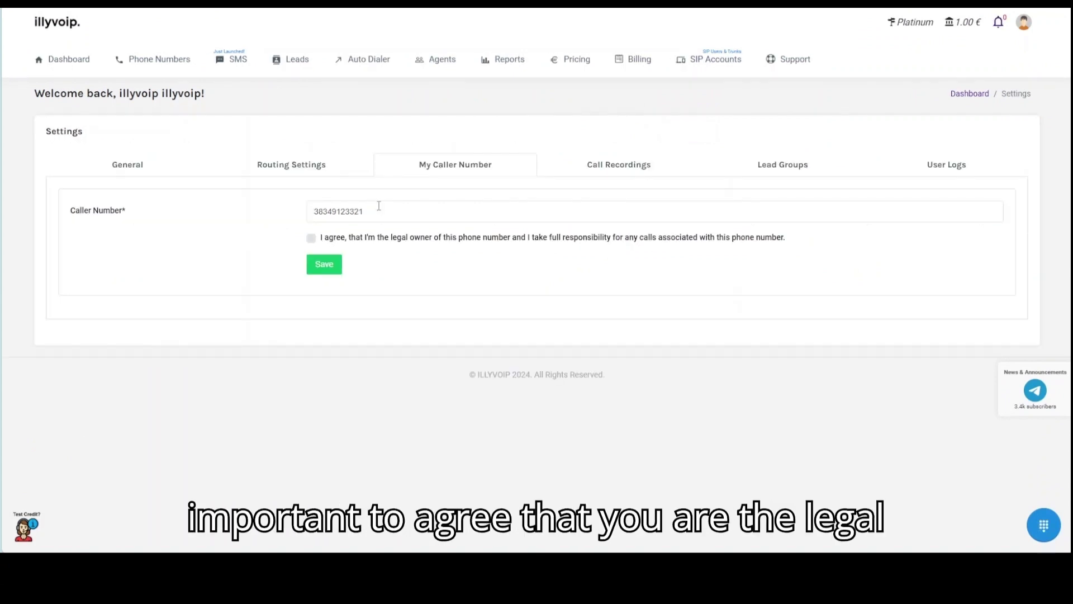
left_click_drag(379, 207, 341, 212)
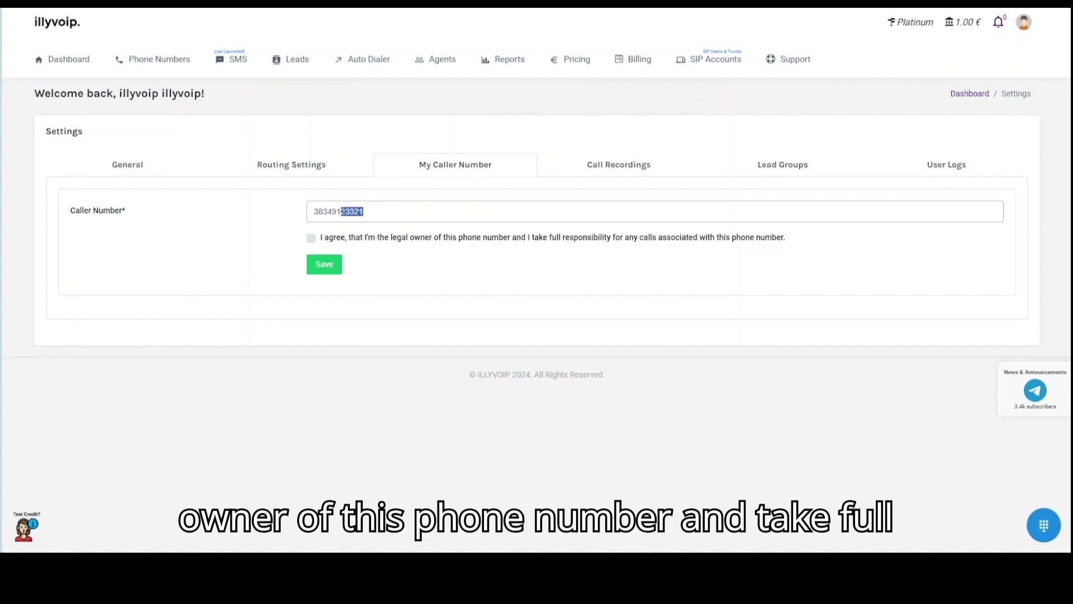
left_click(418, 213)
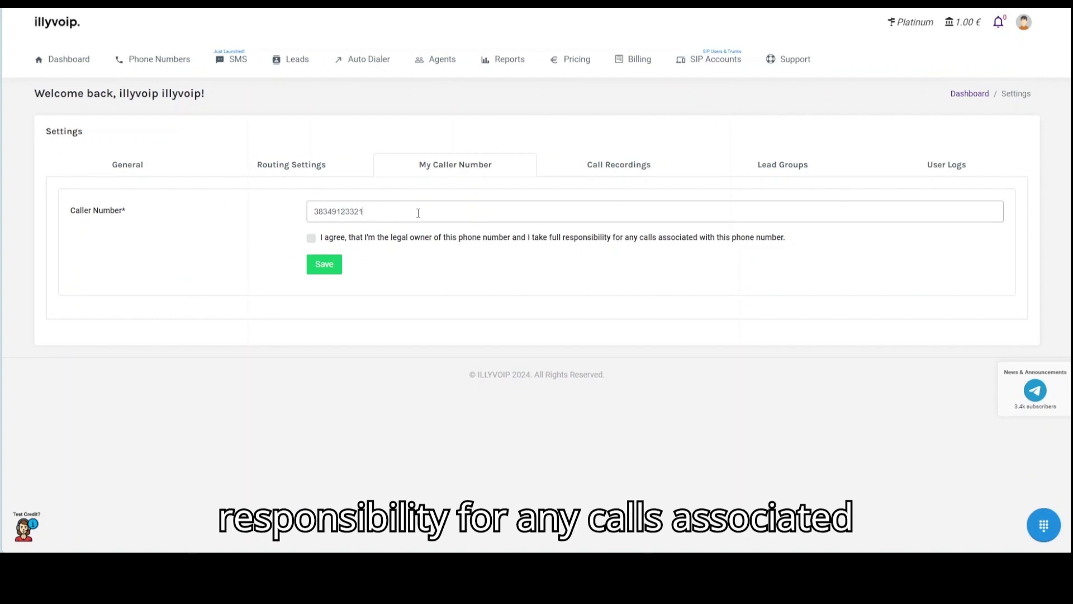
left_click(312, 240)
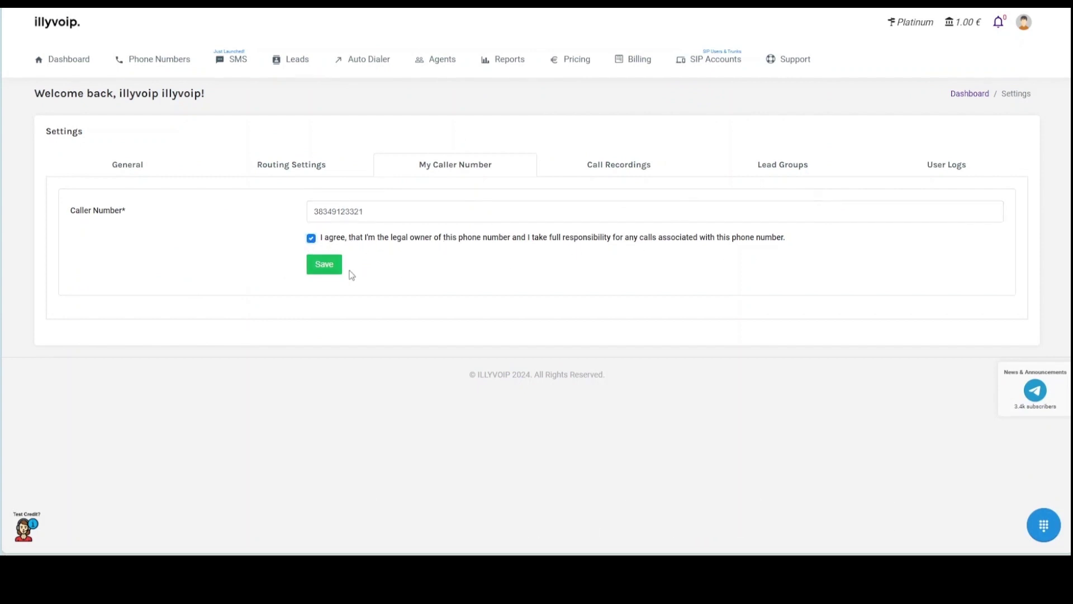
left_click(338, 268)
left_click(68, 60)
left_click(1041, 520)
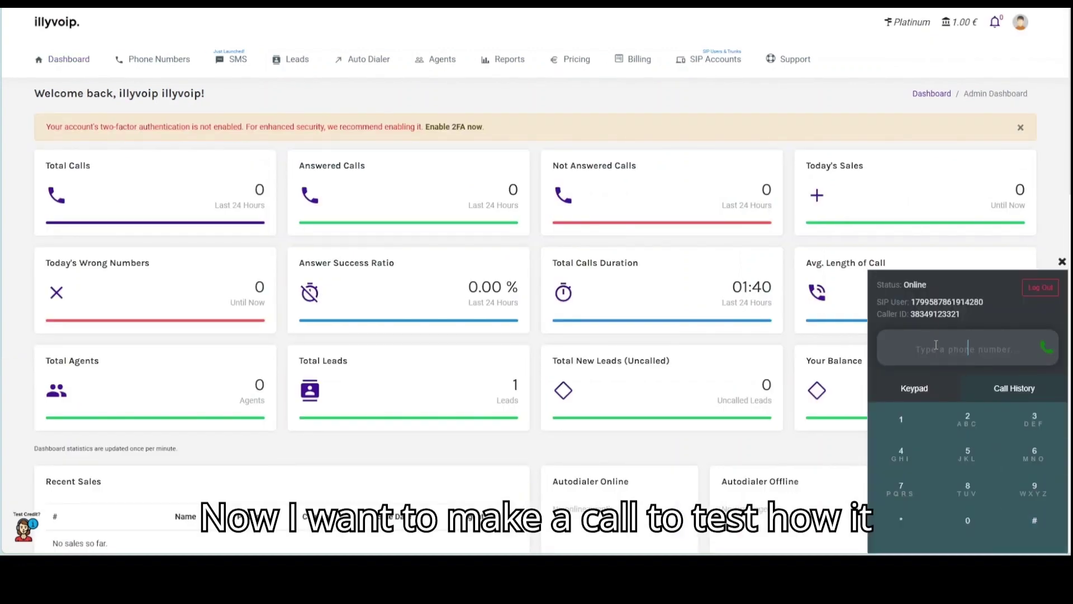
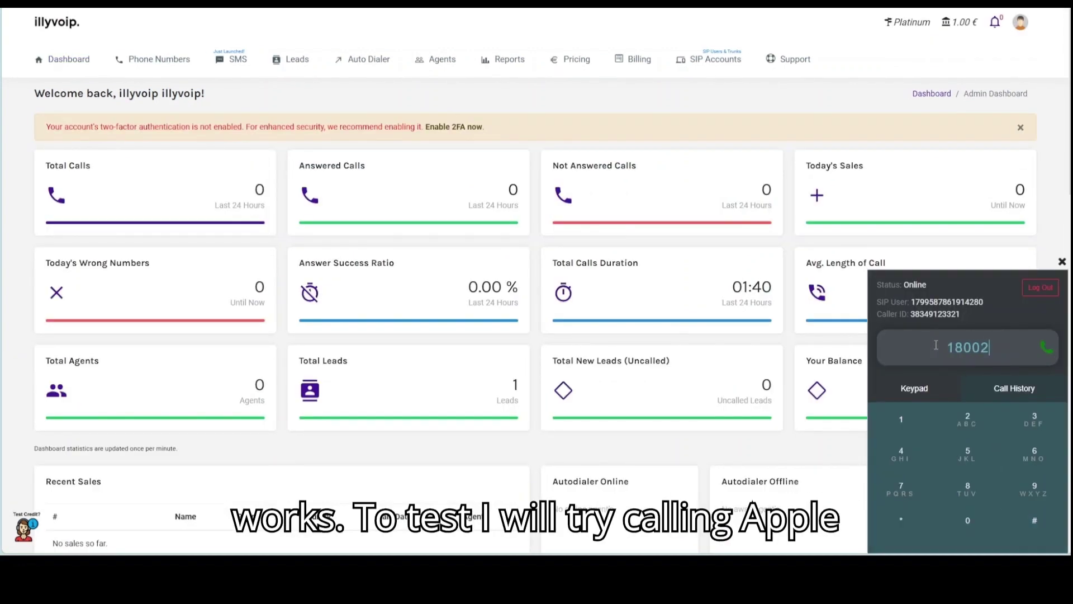
key("Return")
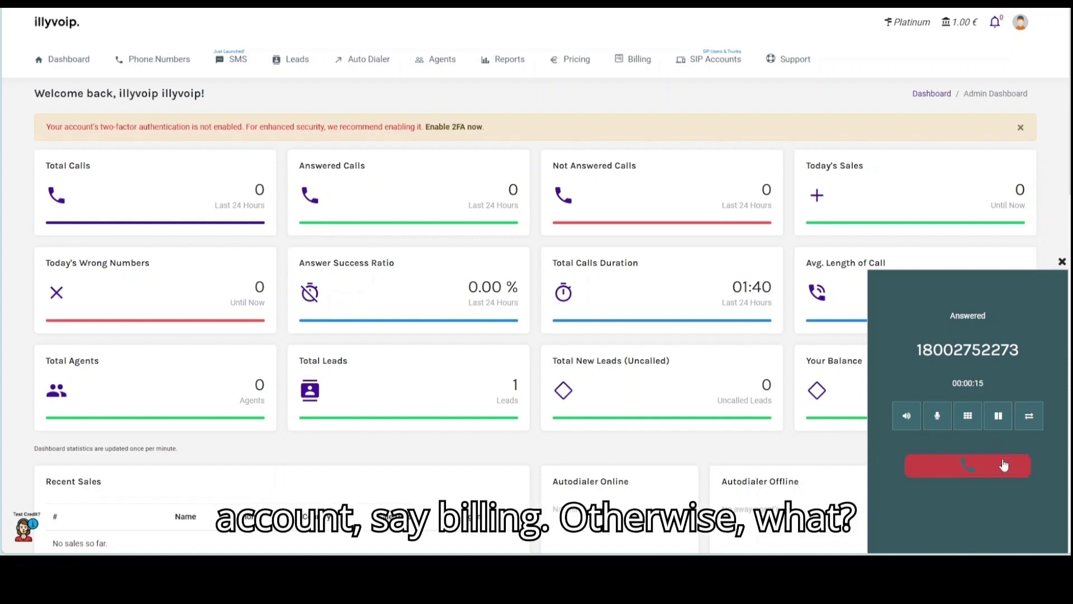
left_click(1000, 464)
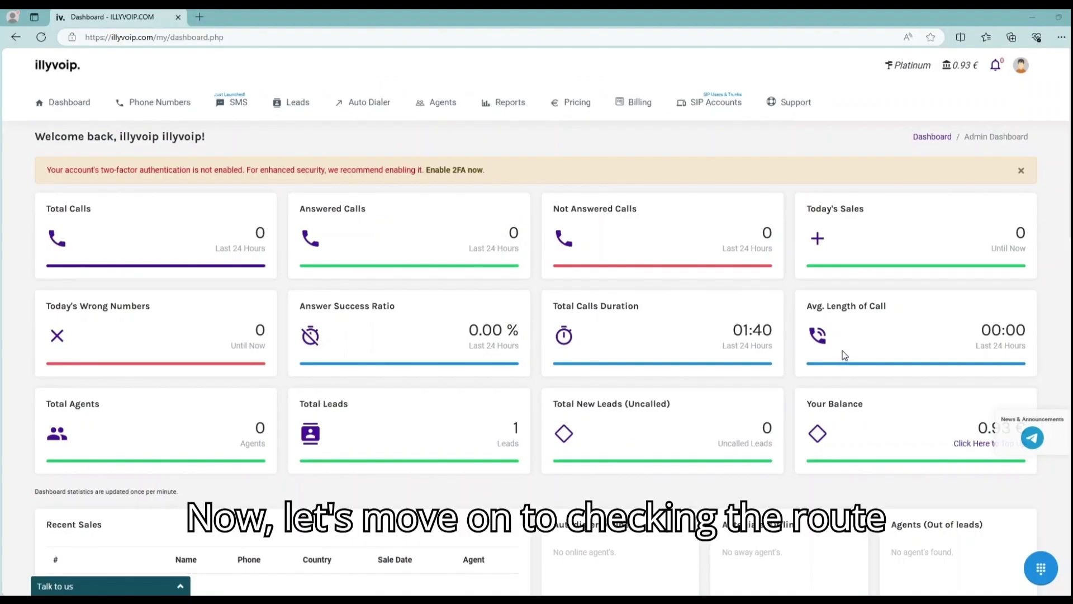
Step: Keep the Platinum routing plan and open the Pricing page showing its per-minute rates
left_click(906, 69)
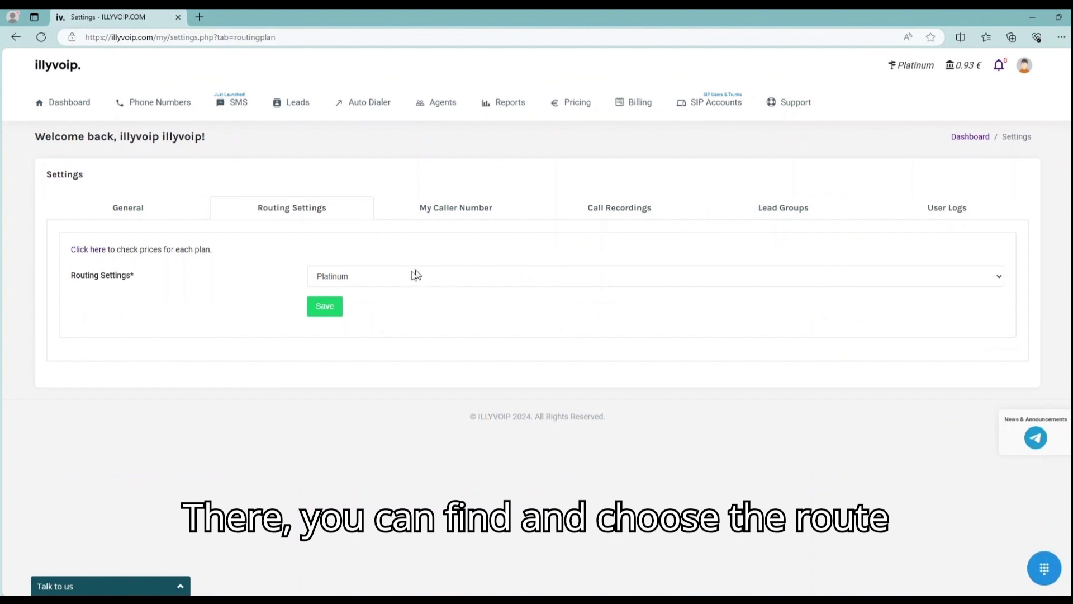
left_click(407, 277)
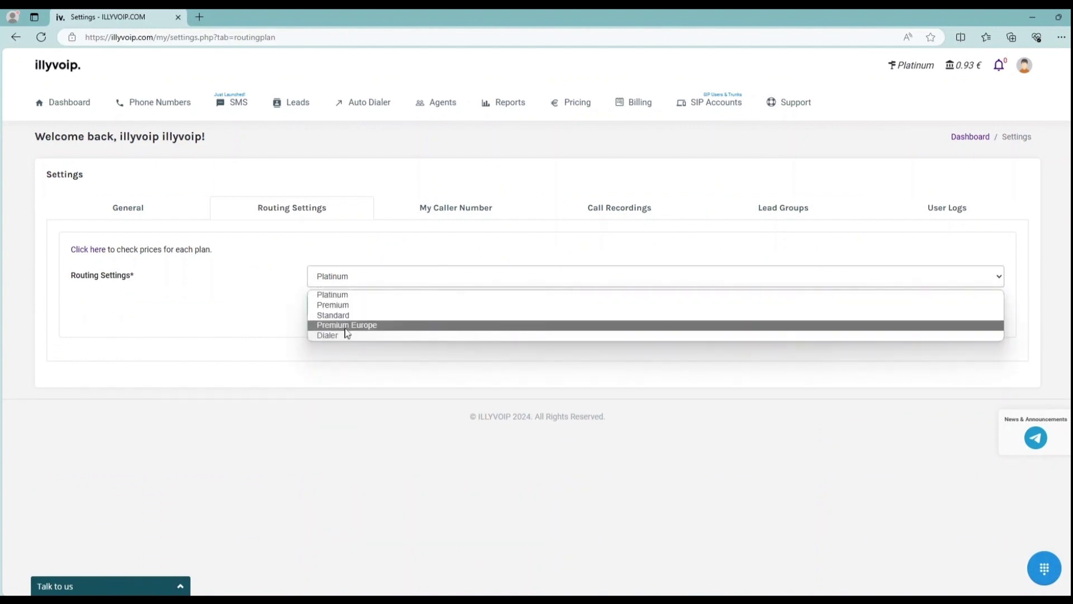
left_click(354, 281)
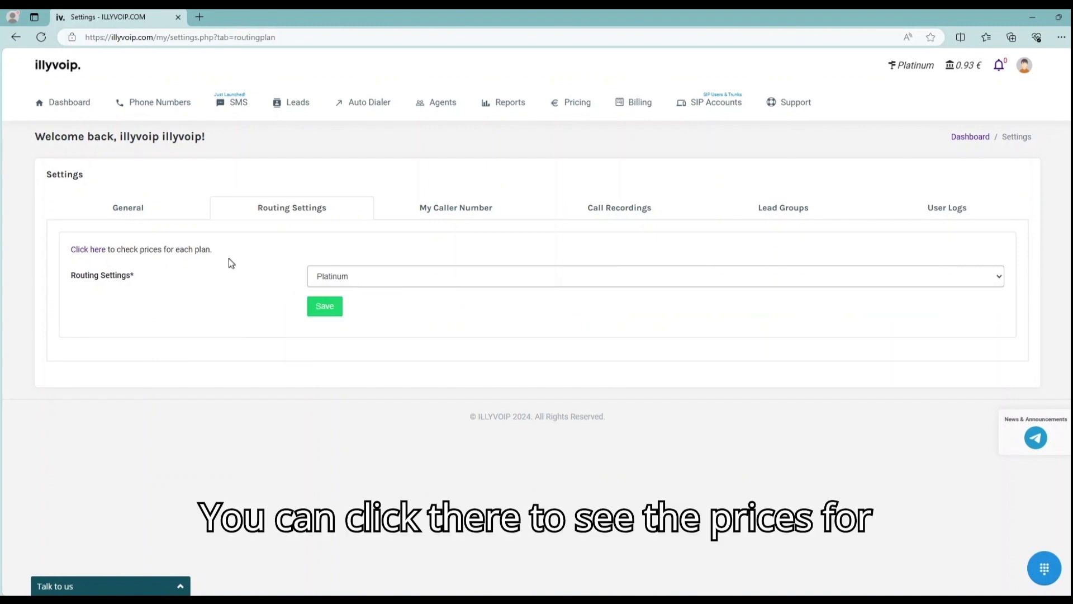
left_click(95, 251)
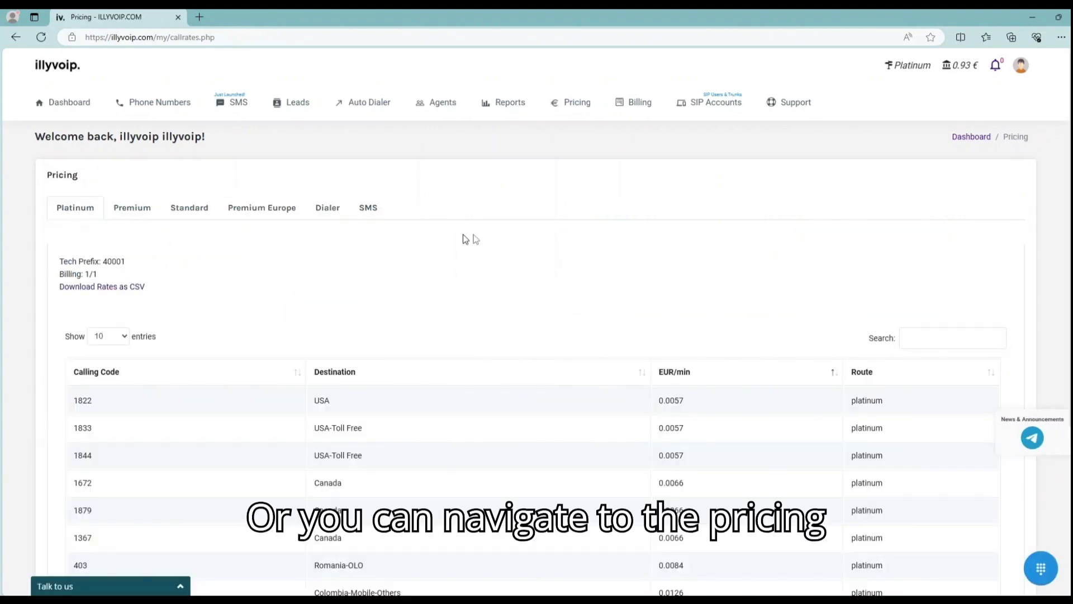
left_click(577, 102)
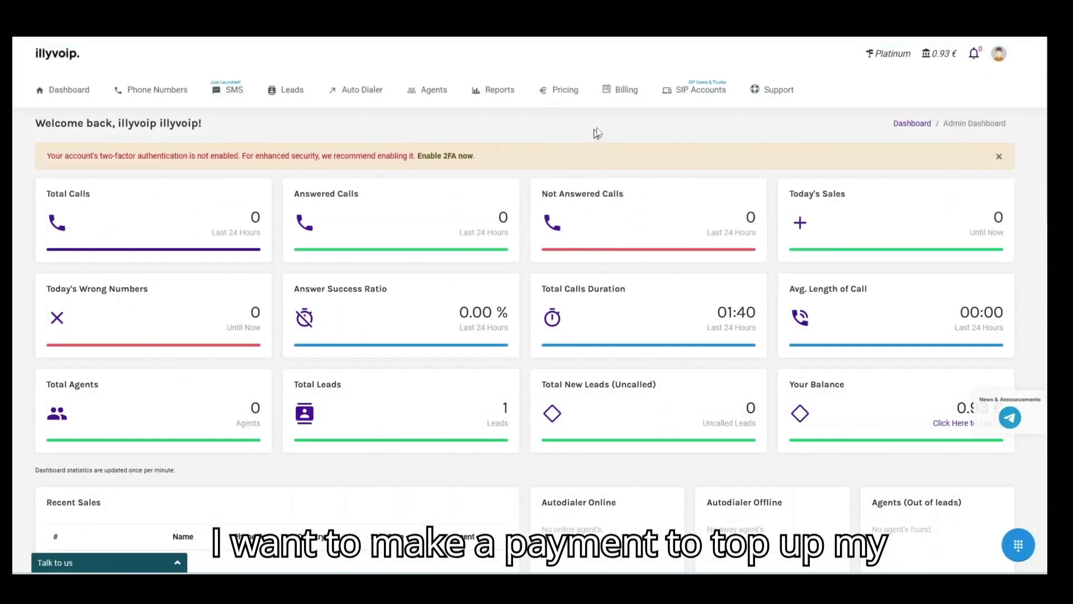
Step: Set up a €10 top-up paid with USDT (TRC-20) and proceed to its payment page
mouse_move(627, 96)
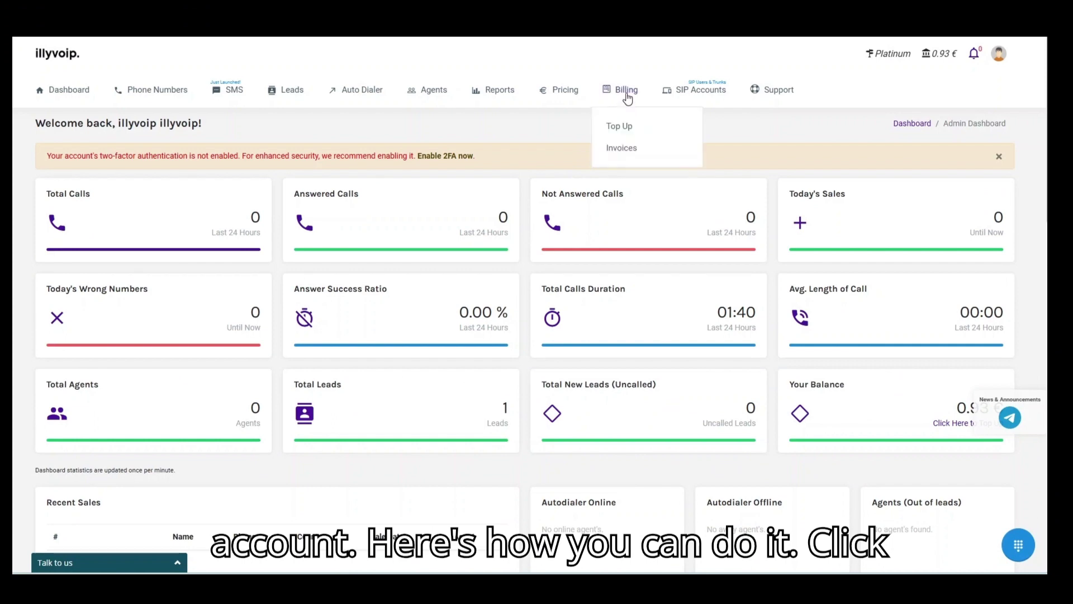
left_click(621, 128)
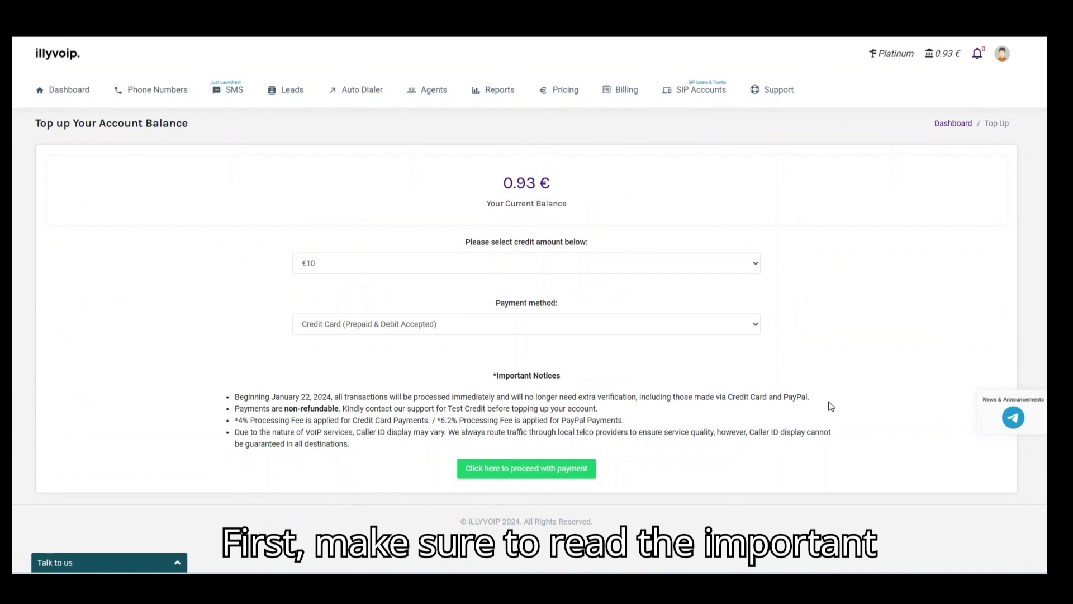
left_click(396, 324)
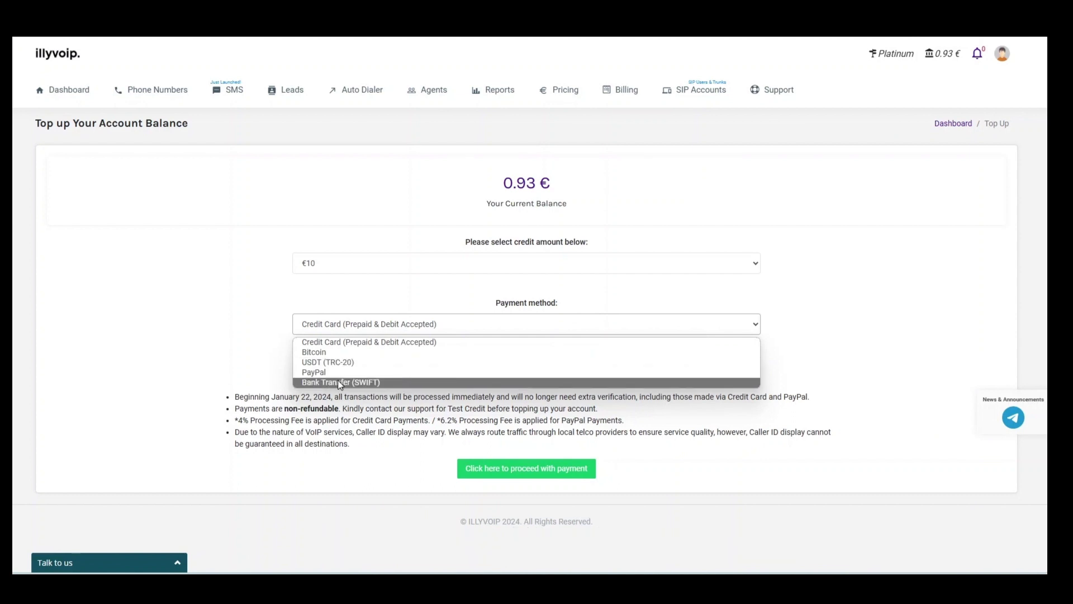
left_click(350, 363)
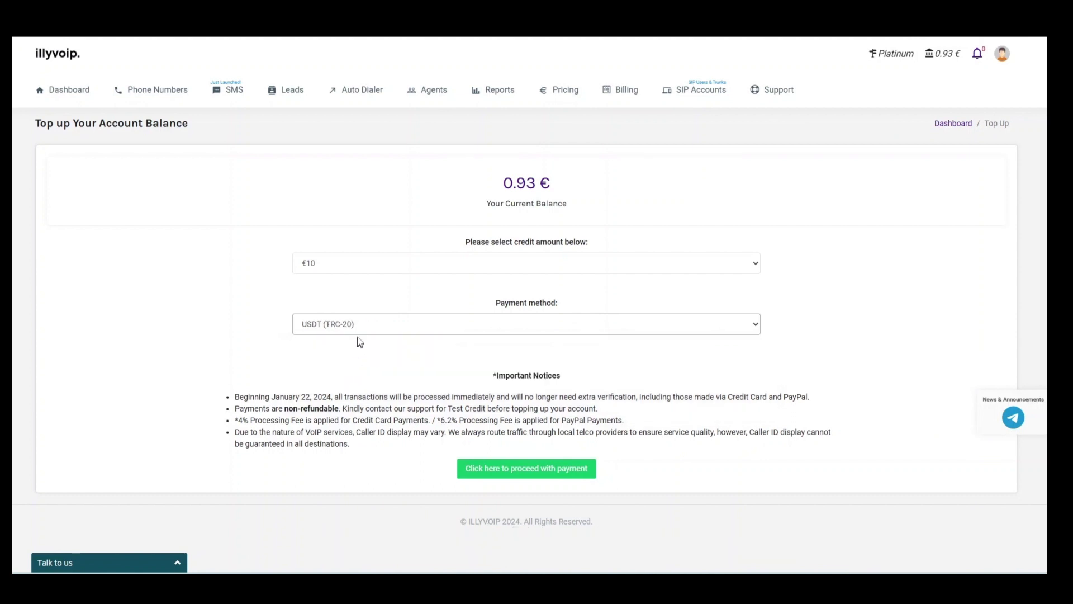
left_click(367, 267)
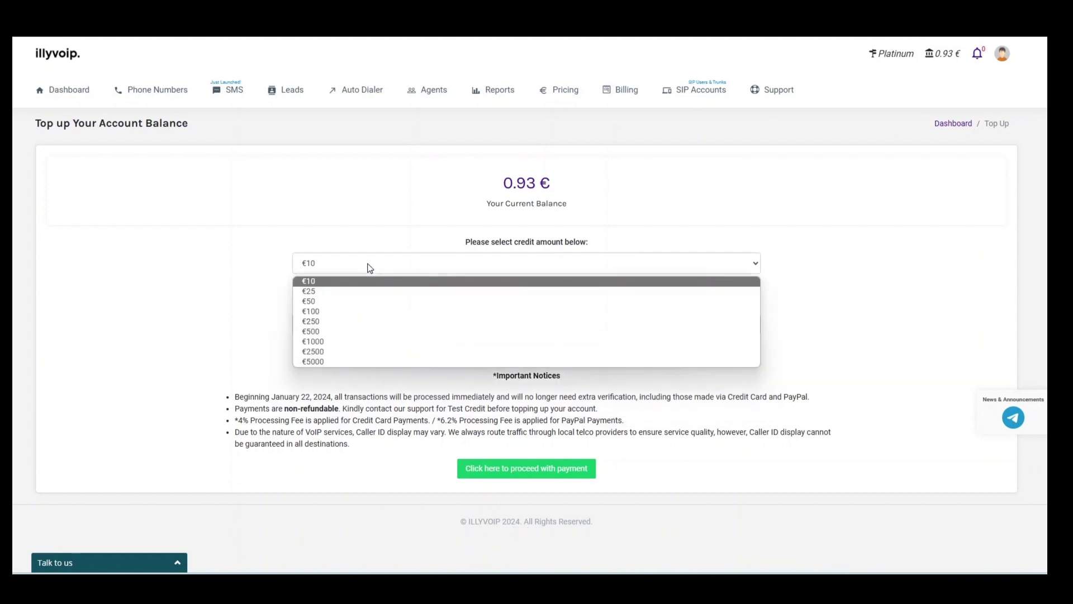
left_click(345, 282)
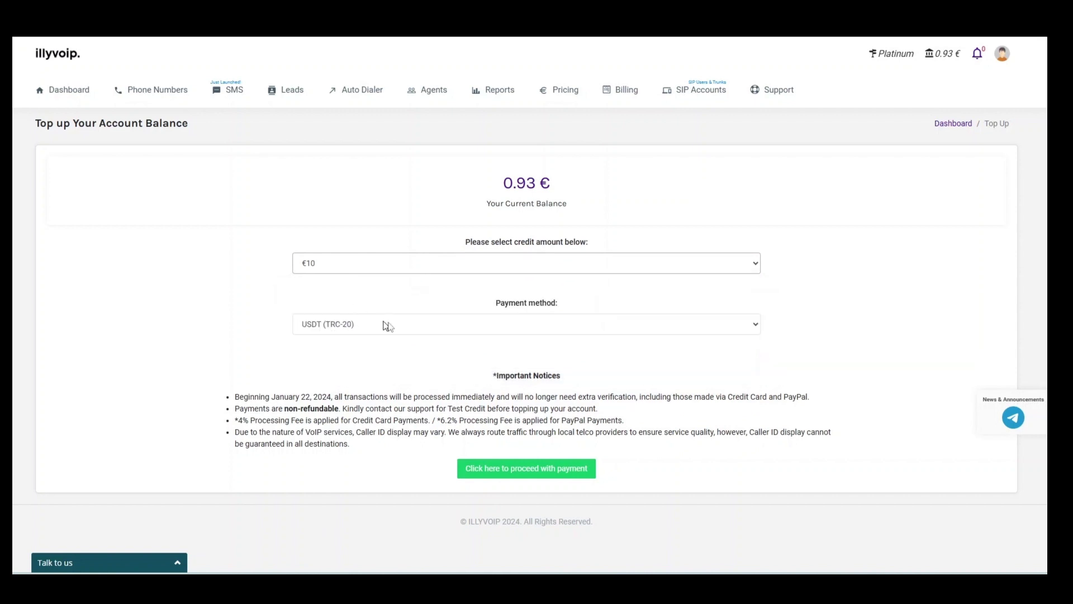
left_click(500, 469)
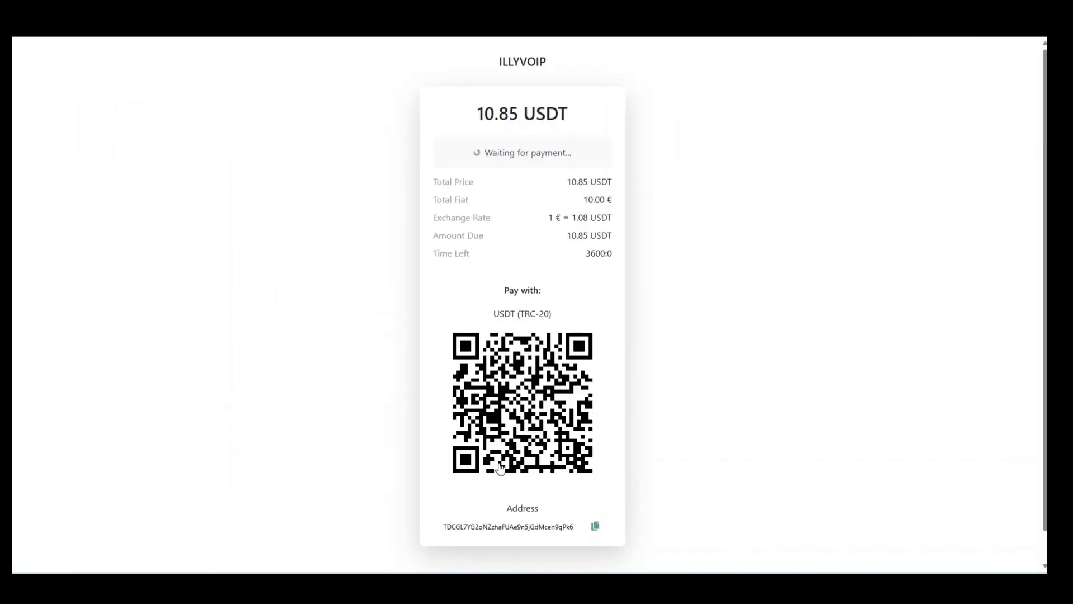